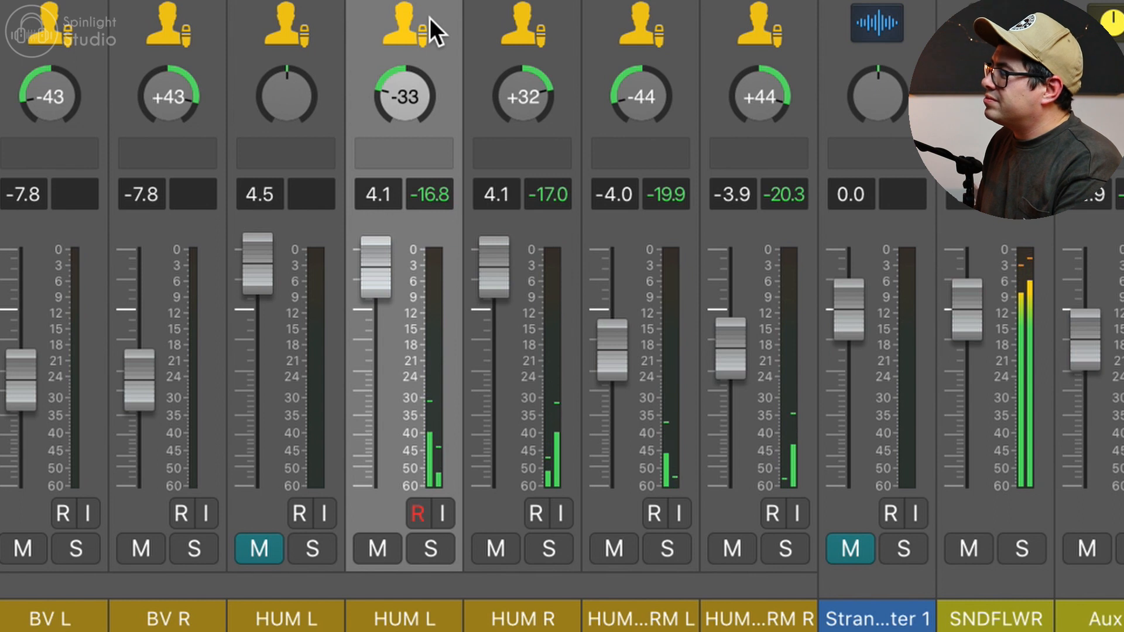
# - Play the lead vocal around bars 8 and 9, with the muted bounced phrase selected during playback and deselected at the end
pyautogui.click(507, 541)
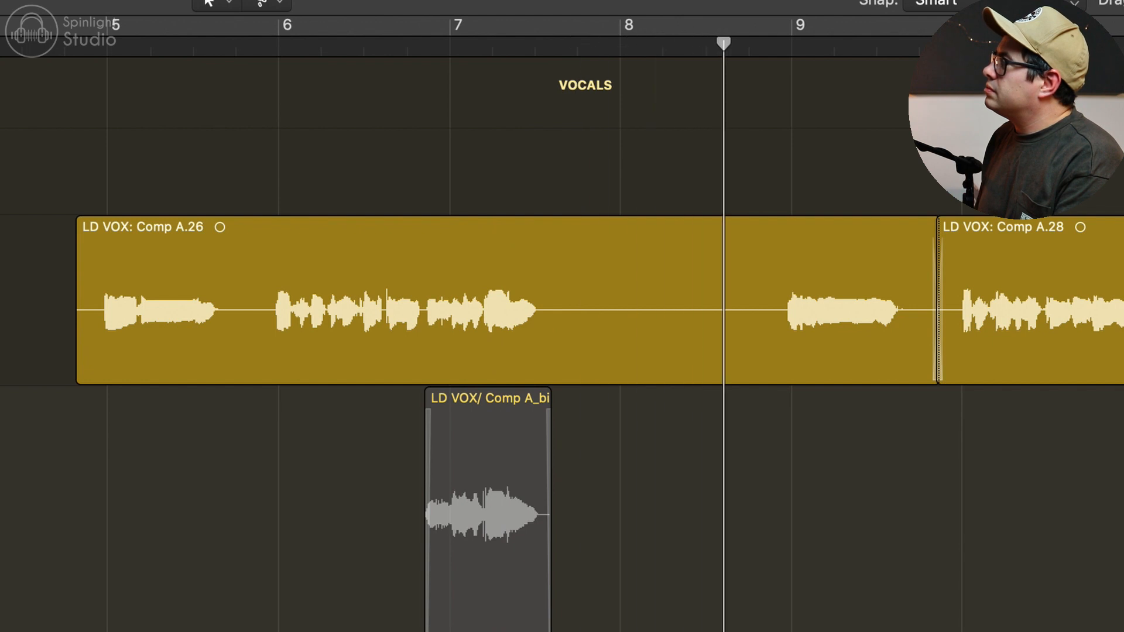
pyautogui.press('space')
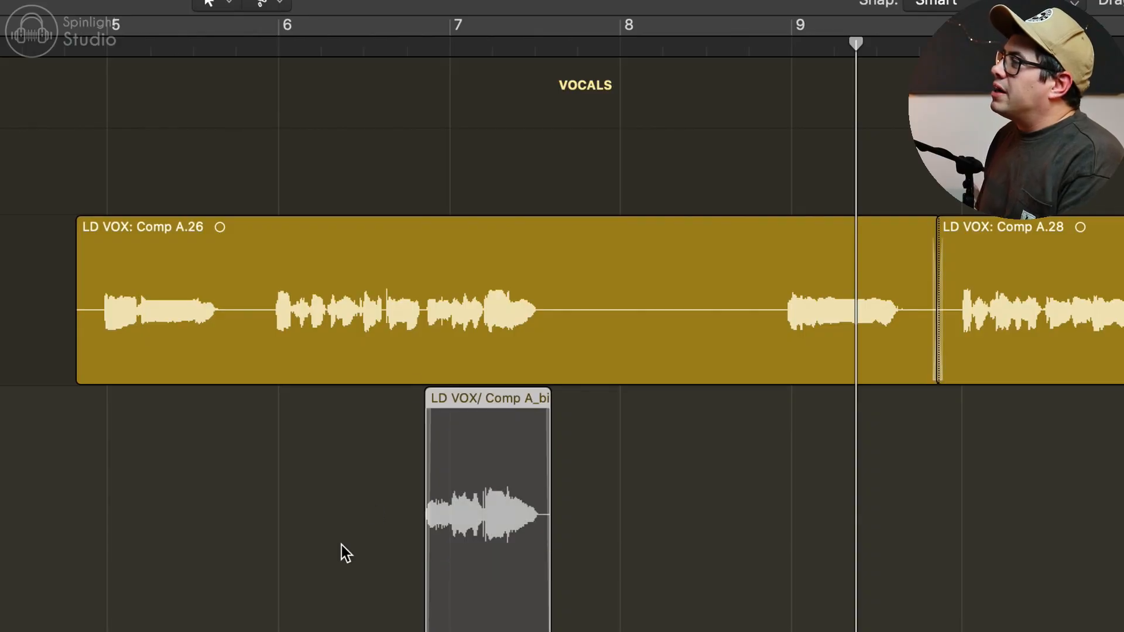
pyautogui.click(341, 544)
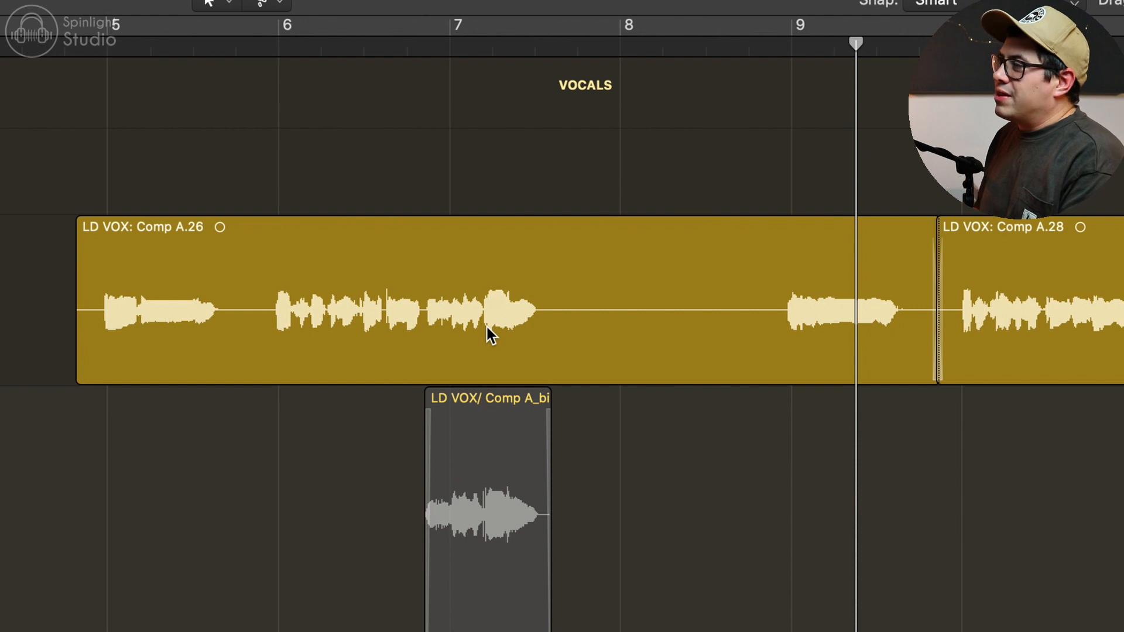
# - Bounce the lead vocal region Comp A.26 in place to a new track, muting the source and normalizing with Overload Protection Only
pyautogui.click(370, 301)
pyautogui.hotkey('ctrl', 'b')
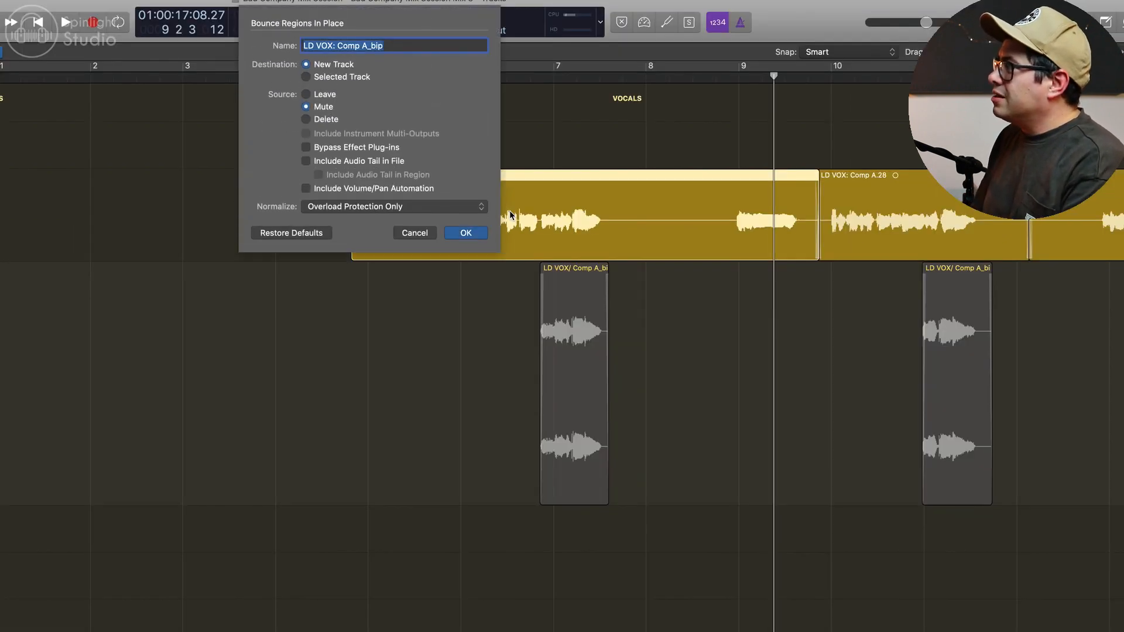
pyautogui.press('Return')
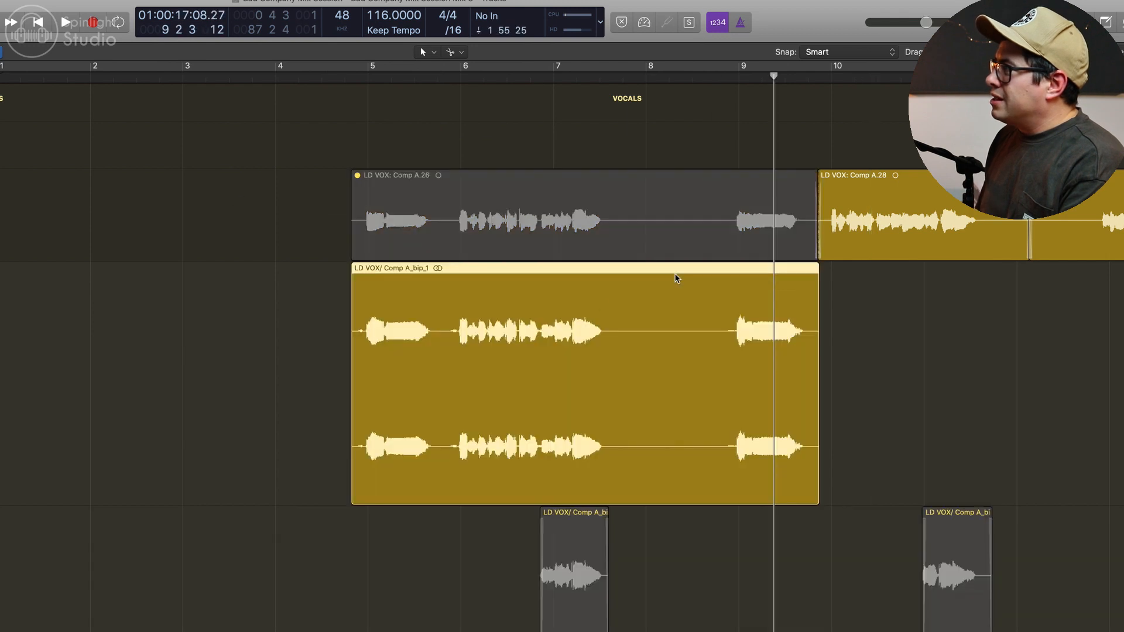
# - Split the bounced vocal on both sides of the phrase around bar 7 and delete the material before and after it
pyautogui.keyDown('super'); pyautogui.click(536, 345); pyautogui.keyUp('super')
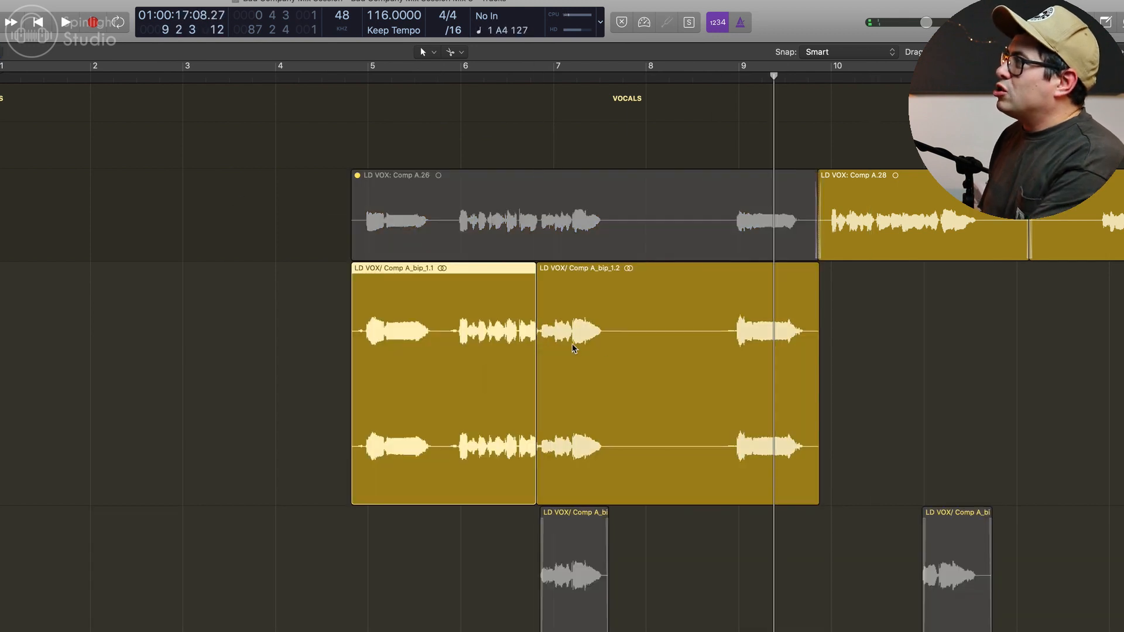
pyautogui.press('Delete')
pyautogui.keyDown('super'); pyautogui.click(610, 344); pyautogui.keyUp('super')
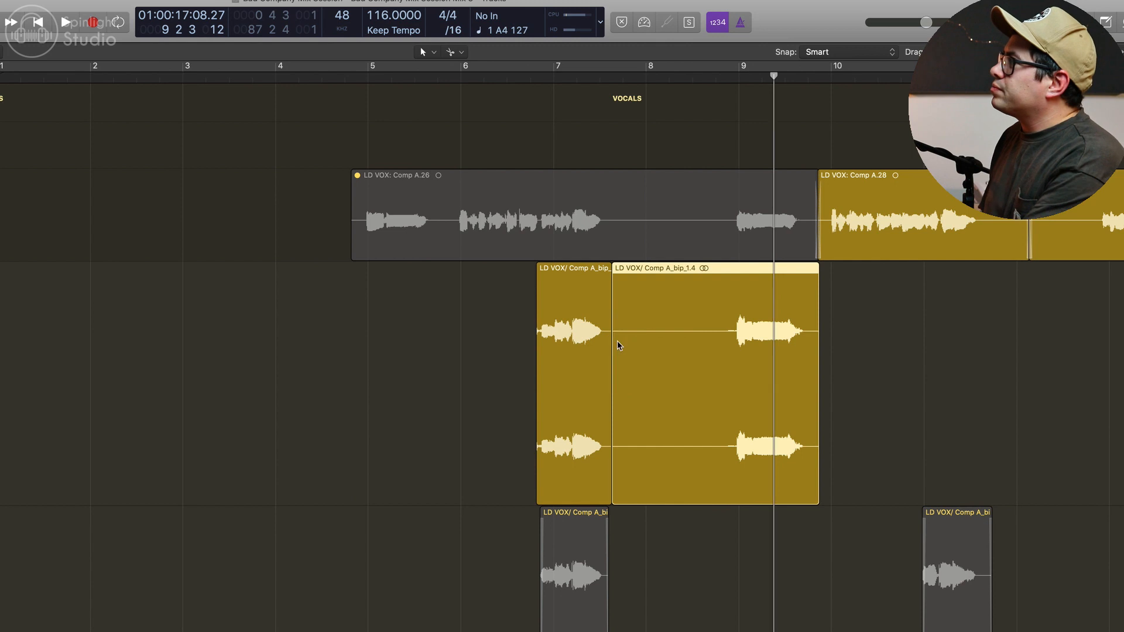
pyautogui.press('Delete')
# - Select the remaining vocal phrase and insert an EchoBoy Jr. delay on the PING PONG track
pyautogui.click(581, 384)
pyautogui.press('super+BackSpace')
pyautogui.hotkey('shift', 's')
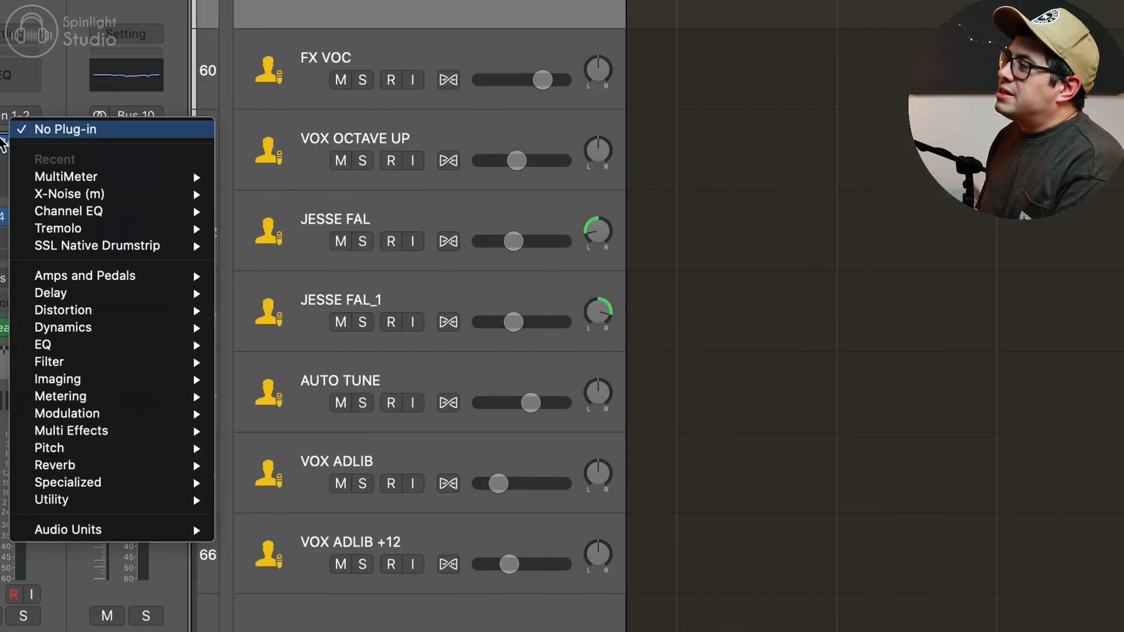
pyautogui.click(3, 142)
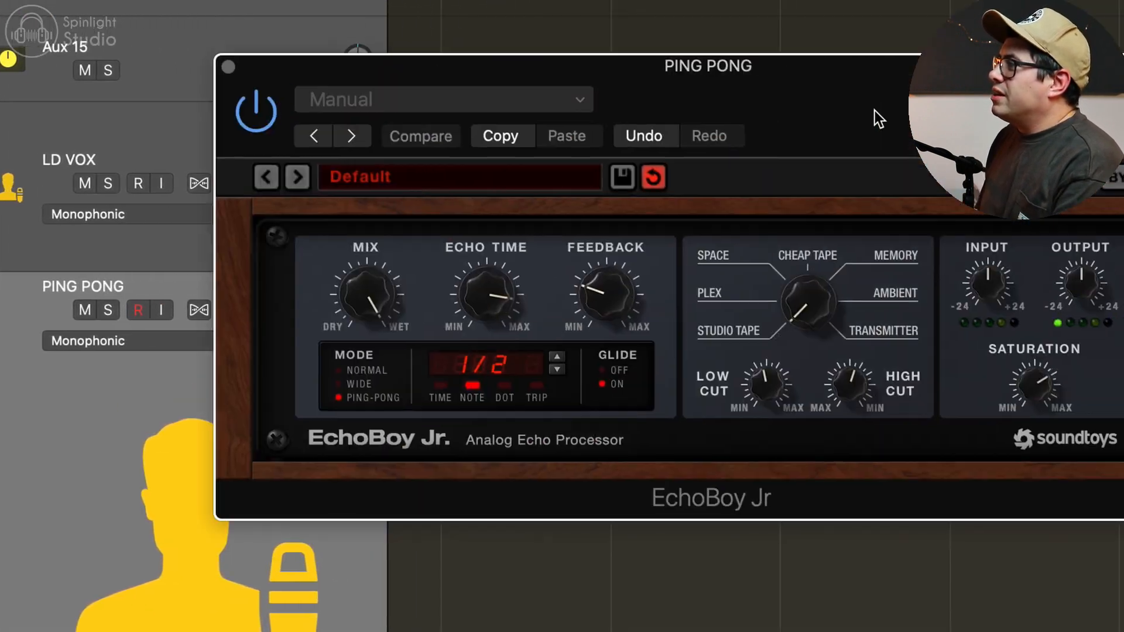
pyautogui.moveTo(880, 107); pyautogui.dragTo(1003, 151)
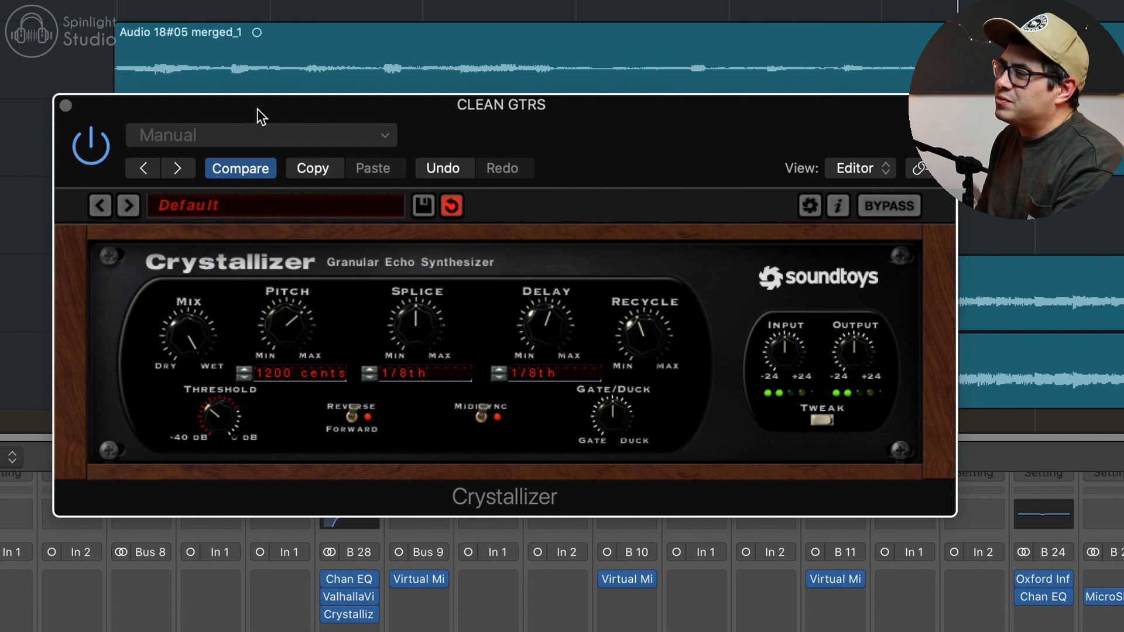
# - Turn the Crystallizer mix fully dry on CLEAN GTRS, and try the pitch at 0 cents before returning it to 1200 cents
pyautogui.moveTo(191, 334); pyautogui.dragTo(236, 405)
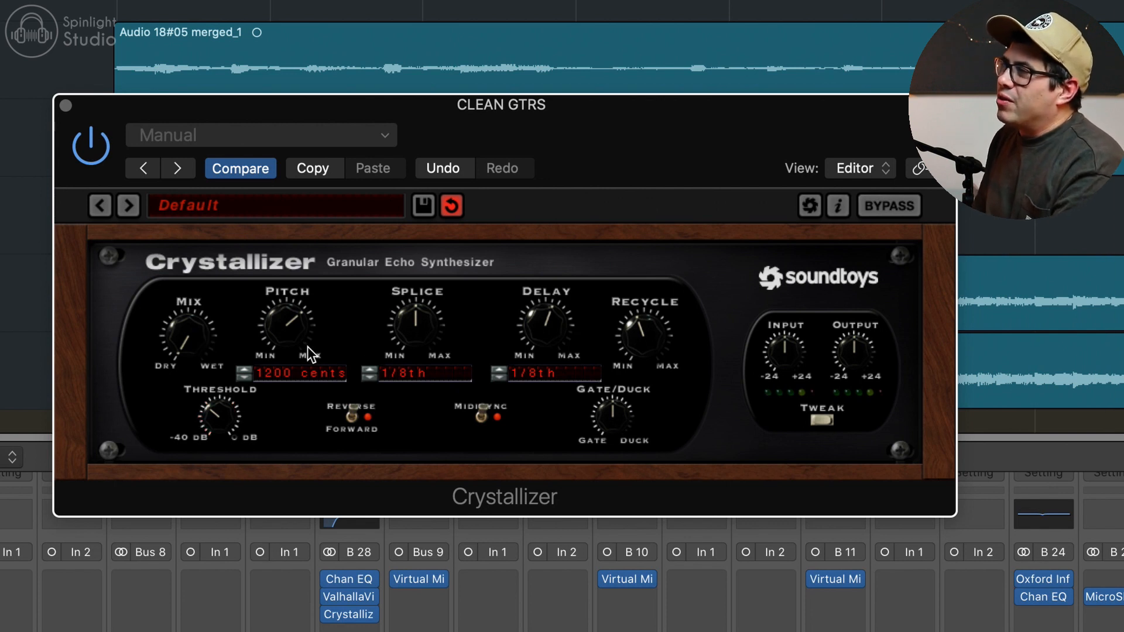
pyautogui.moveTo(295, 331); pyautogui.dragTo(293, 304)
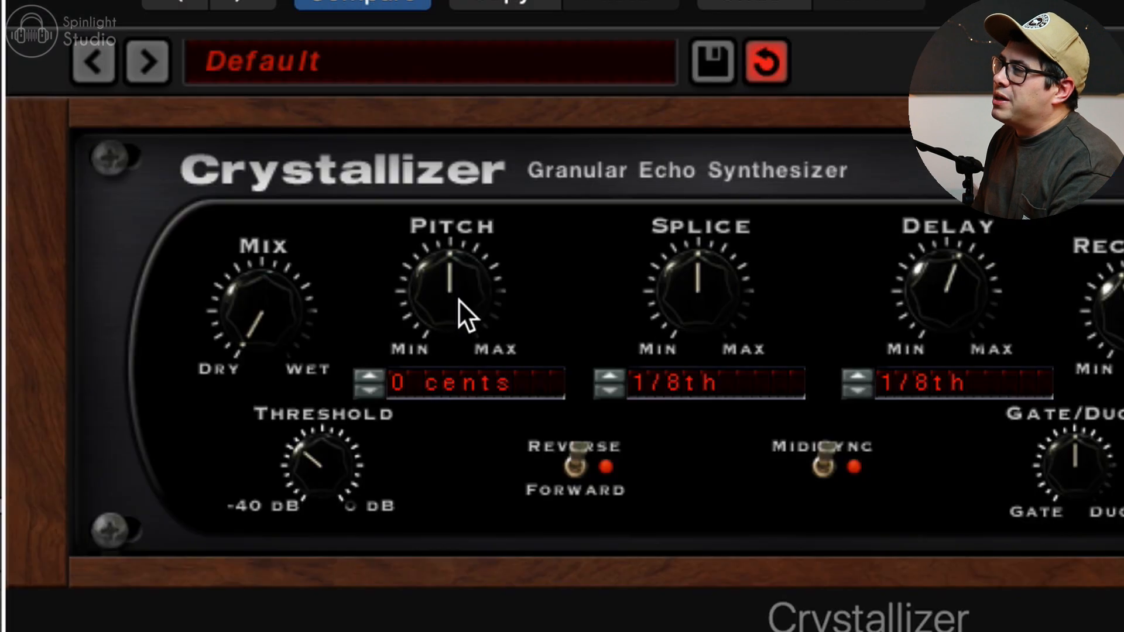
pyautogui.moveTo(484, 152); pyautogui.dragTo(489, 90)
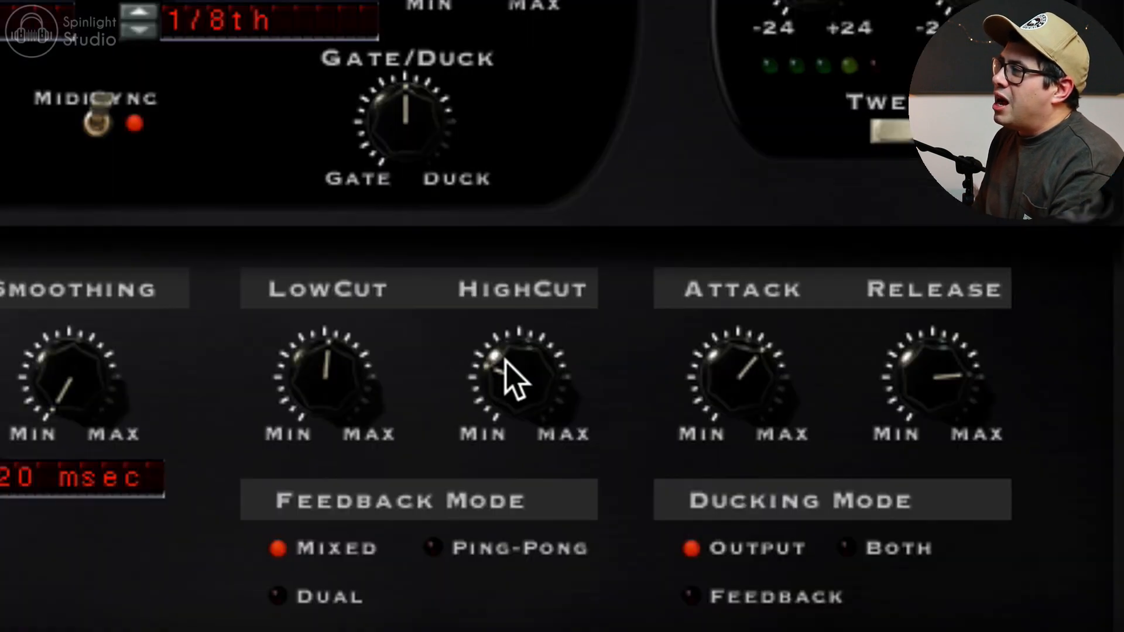
# - Adjust the HighCut filter in the Crystallizer's tweak section and fine-tune the LowCut filter
pyautogui.moveTo(654, 520); pyautogui.dragTo(672, 514)
pyautogui.moveTo(542, 358); pyautogui.dragTo(540, 376)
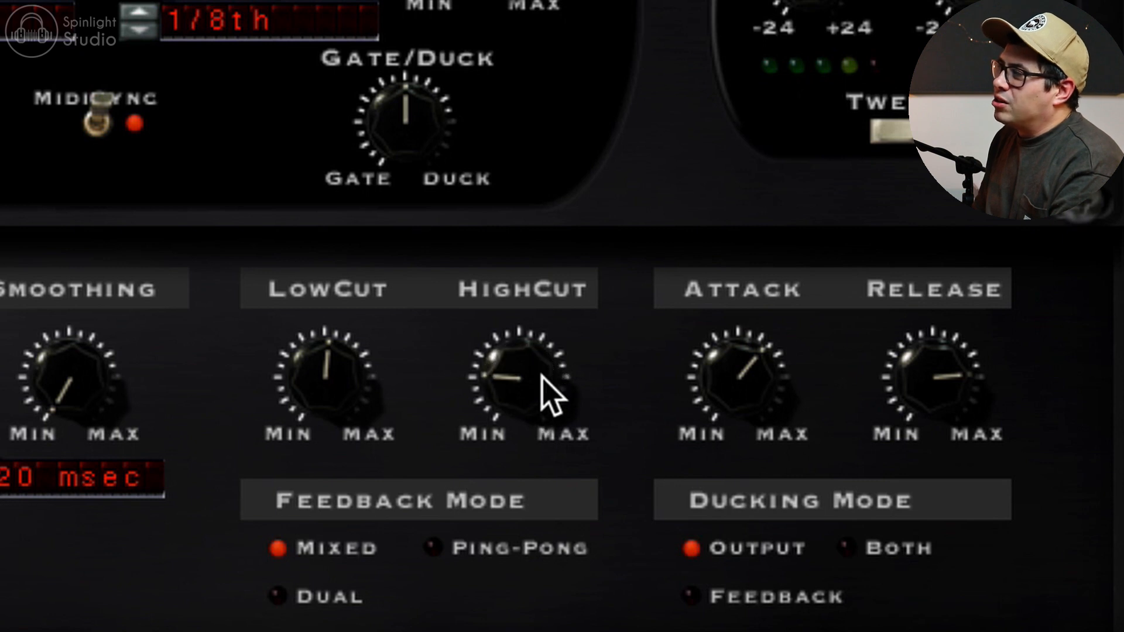
pyautogui.moveTo(305, 379); pyautogui.dragTo(304, 378)
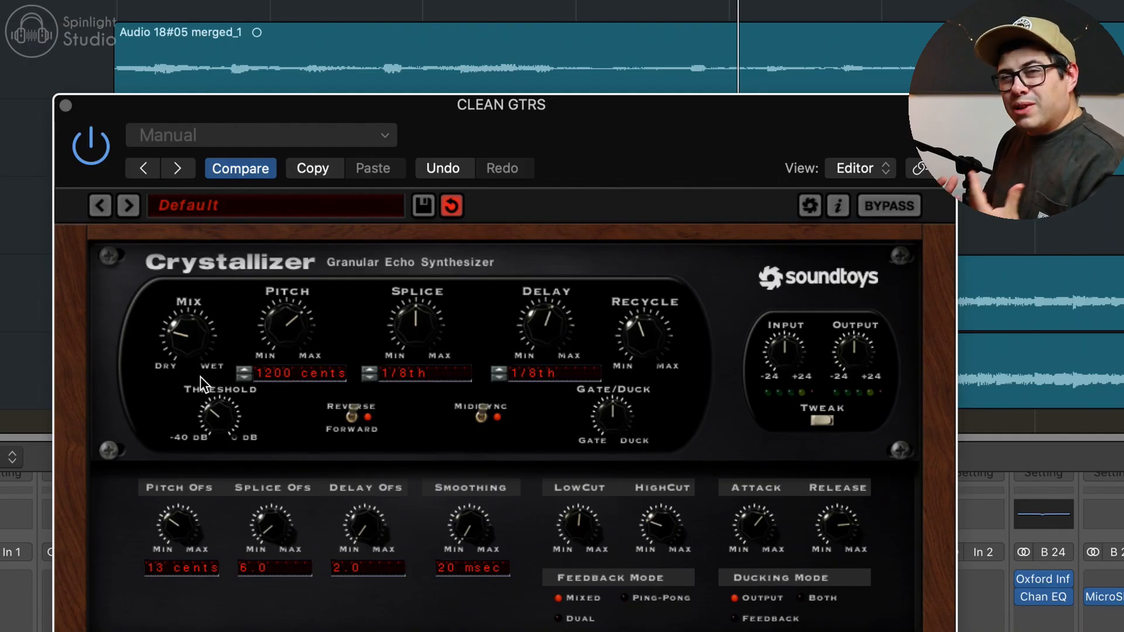
# - Raise the Crystallizer mix to roughly two-thirds wet and turn it back down toward dry
pyautogui.moveTo(190, 342); pyautogui.dragTo(218, 301)
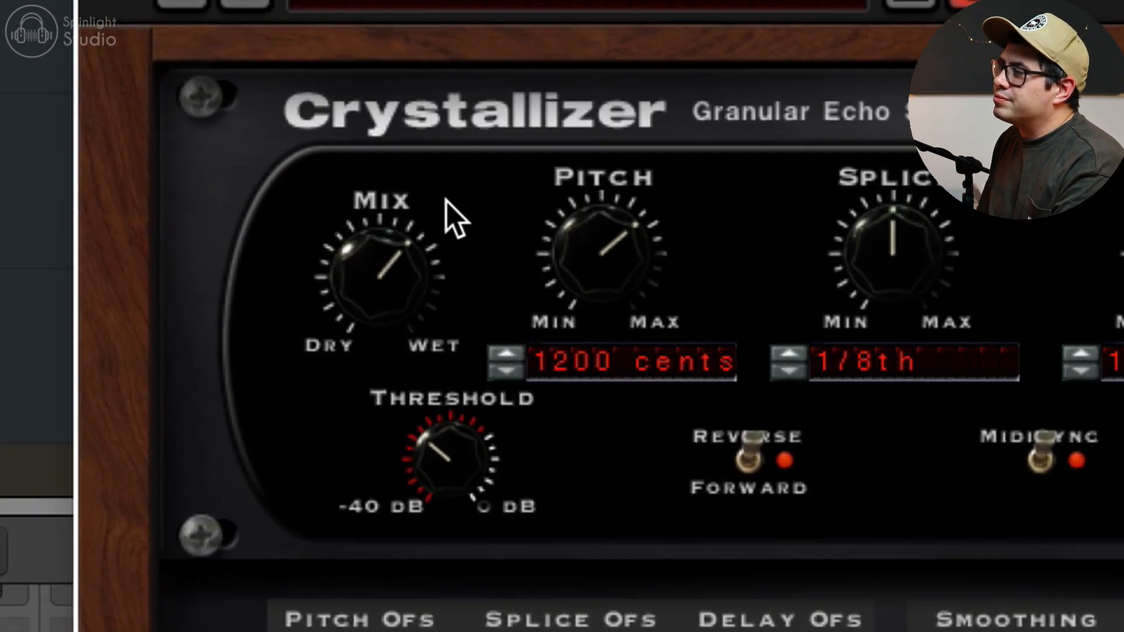
pyautogui.moveTo(447, 202); pyautogui.dragTo(411, 389)
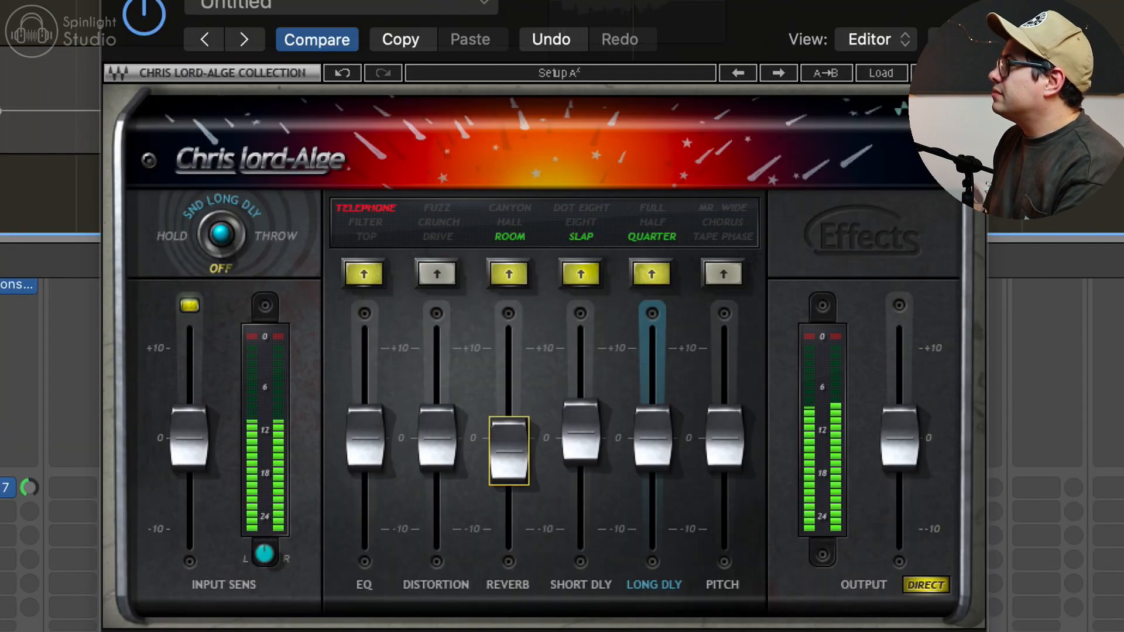
# - Compare the sound with the Chris Lord-Alge Effects plug-in bypassed and switched back on
pyautogui.click(158, 22)
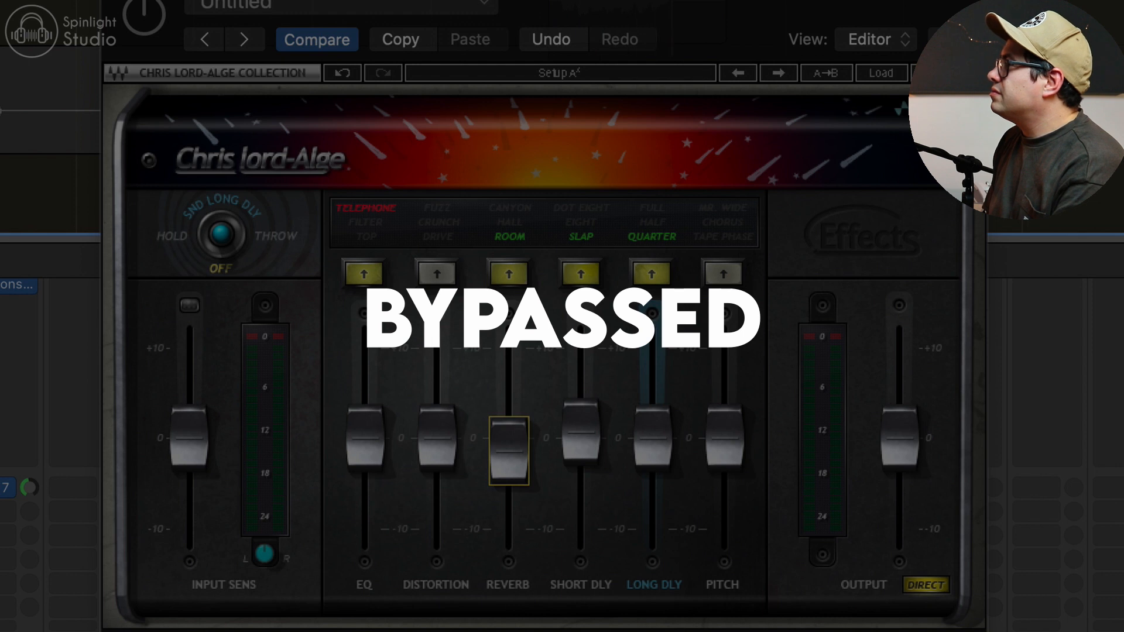
pyautogui.click(148, 8)
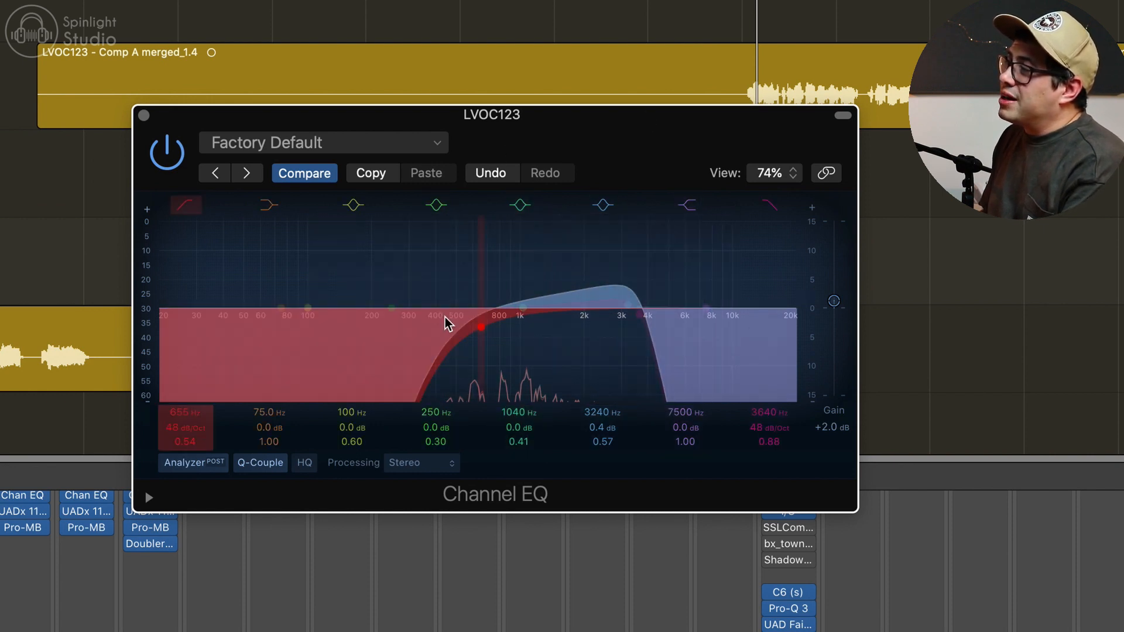
# - Set LVOC123's Channel EQ high cut to 3240 Hz and low cut to 715 Hz, and nudge the high cut back up
pyautogui.moveTo(644, 326)
pyautogui.mouseDown()
pyautogui.moveTo(546, 337)
pyautogui.moveTo(632, 328)
pyautogui.mouseUp()
pyautogui.moveTo(511, 351); pyautogui.dragTo(484, 348)
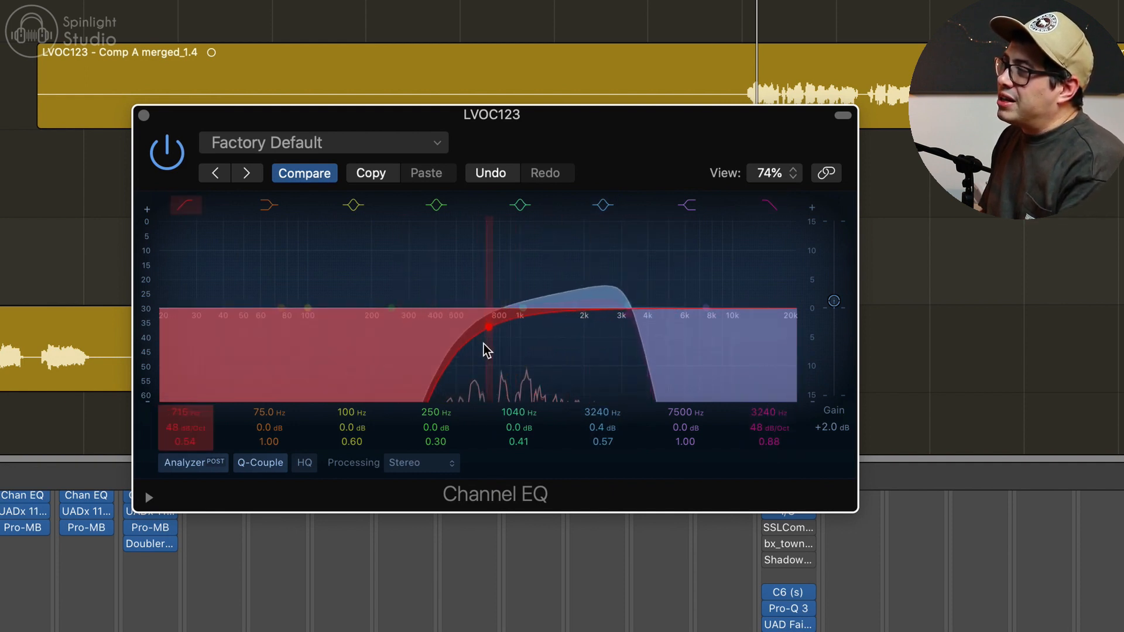
pyautogui.moveTo(638, 348); pyautogui.dragTo(653, 348)
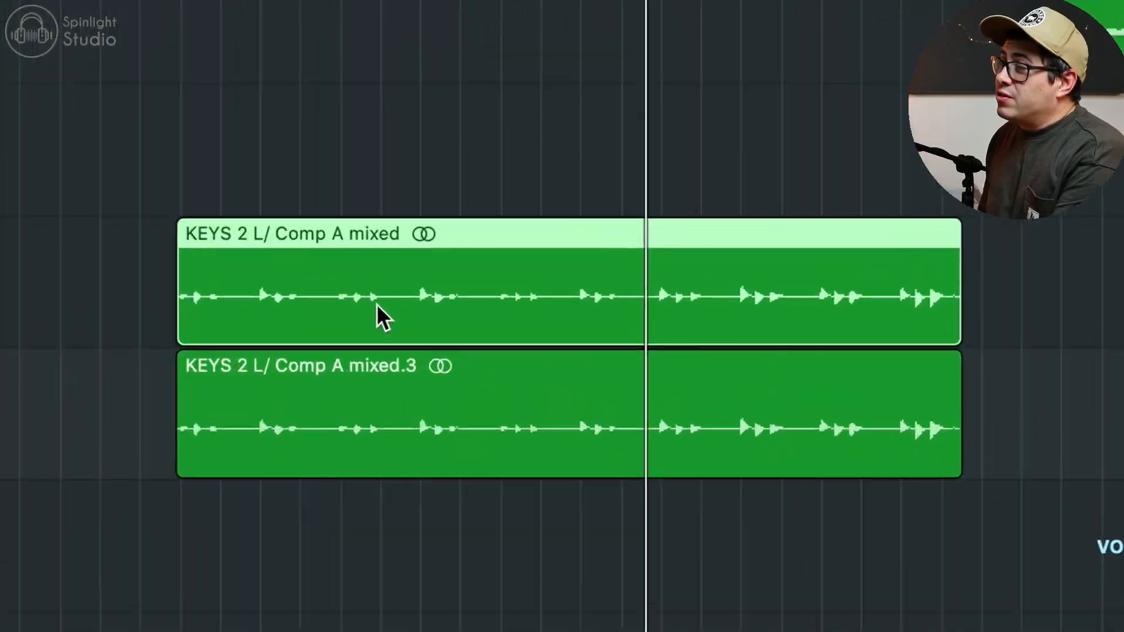
# - Select the lower duplicate of the KEYS 2 L region and open the ValhallaShimmer reverb on its track
pyautogui.click(400, 360)
pyautogui.press('Up')
pyautogui.click(408, 375)
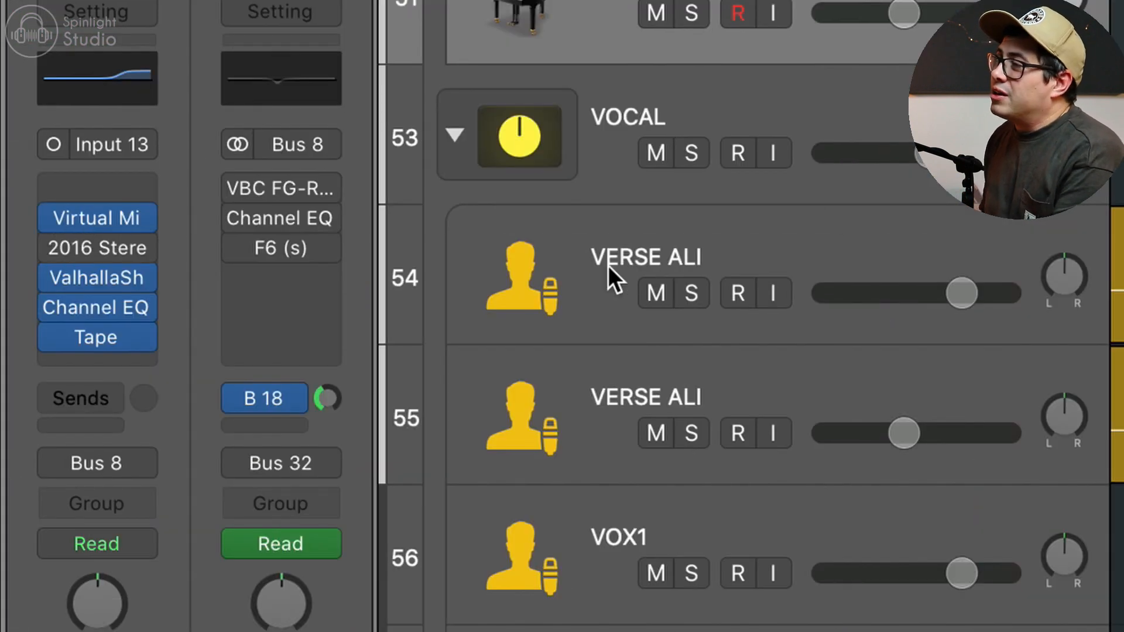
pyautogui.click(108, 280)
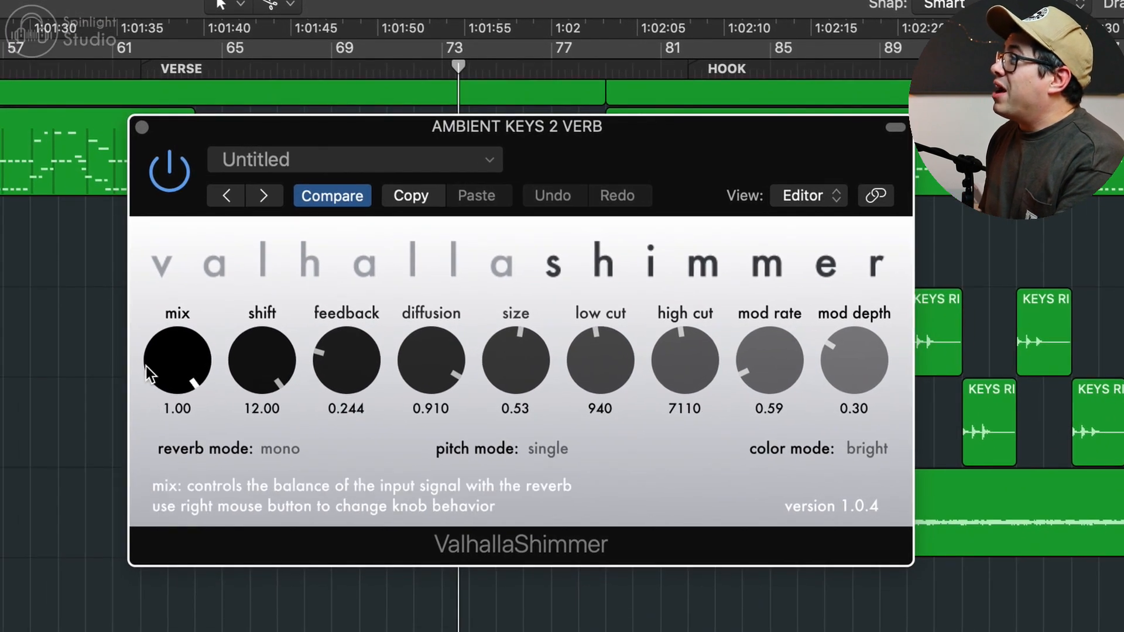
# - Sweep the ValhallaShimmer feedback up to 0.724 during playback and bring it back to 0.292
pyautogui.click(176, 369)
pyautogui.moveTo(361, 356); pyautogui.dragTo(365, 350)
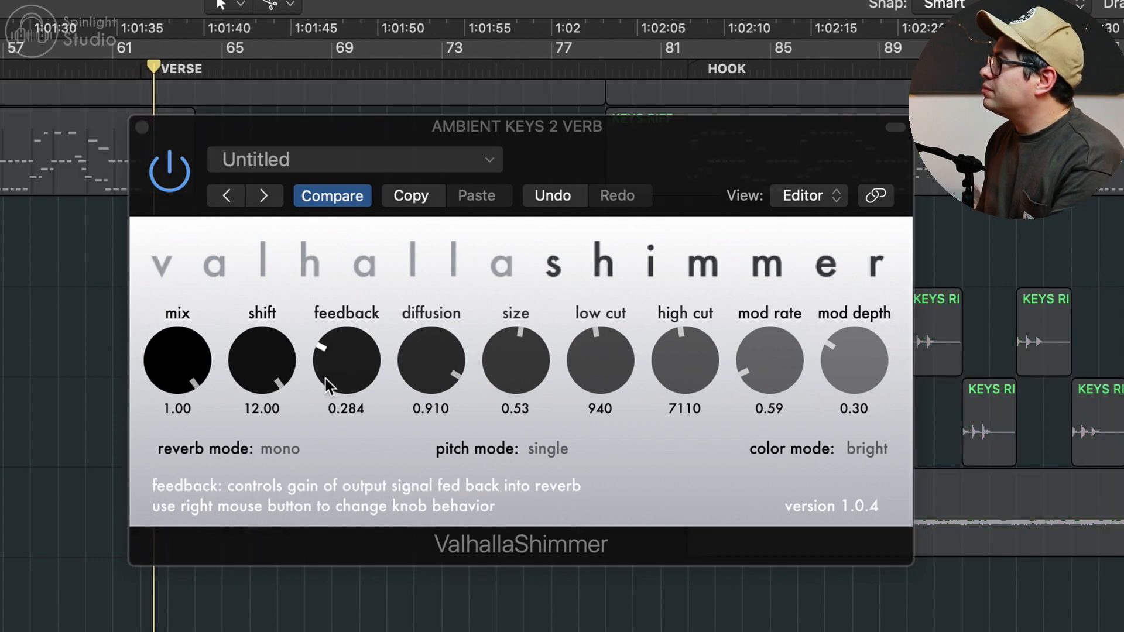
pyautogui.moveTo(365, 364); pyautogui.dragTo(381, 282)
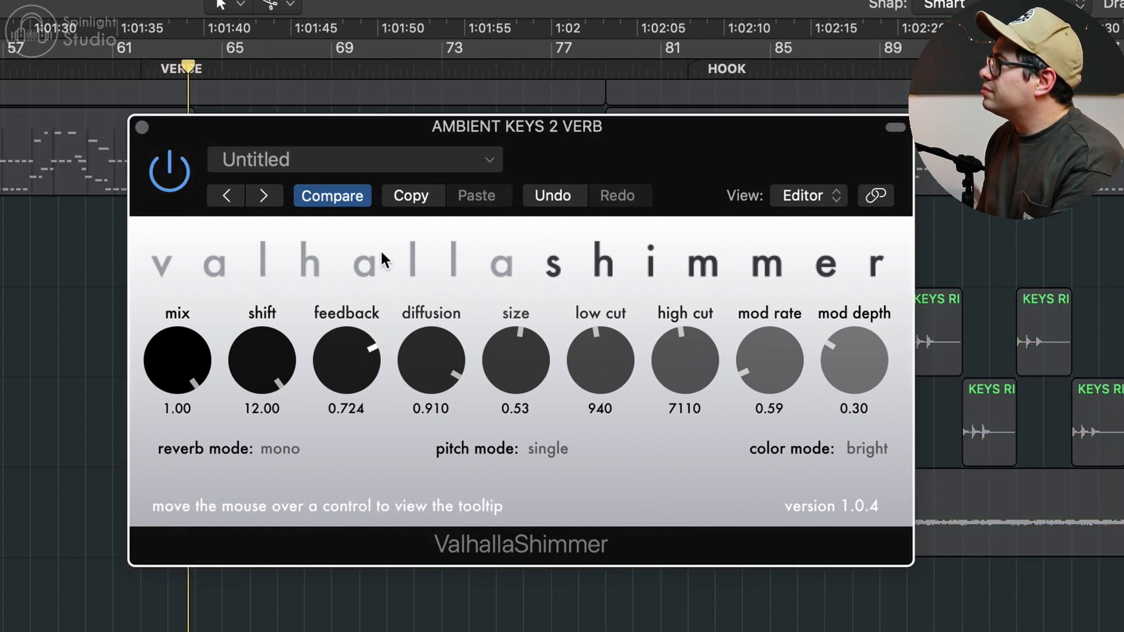
pyautogui.moveTo(378, 237); pyautogui.dragTo(370, 346)
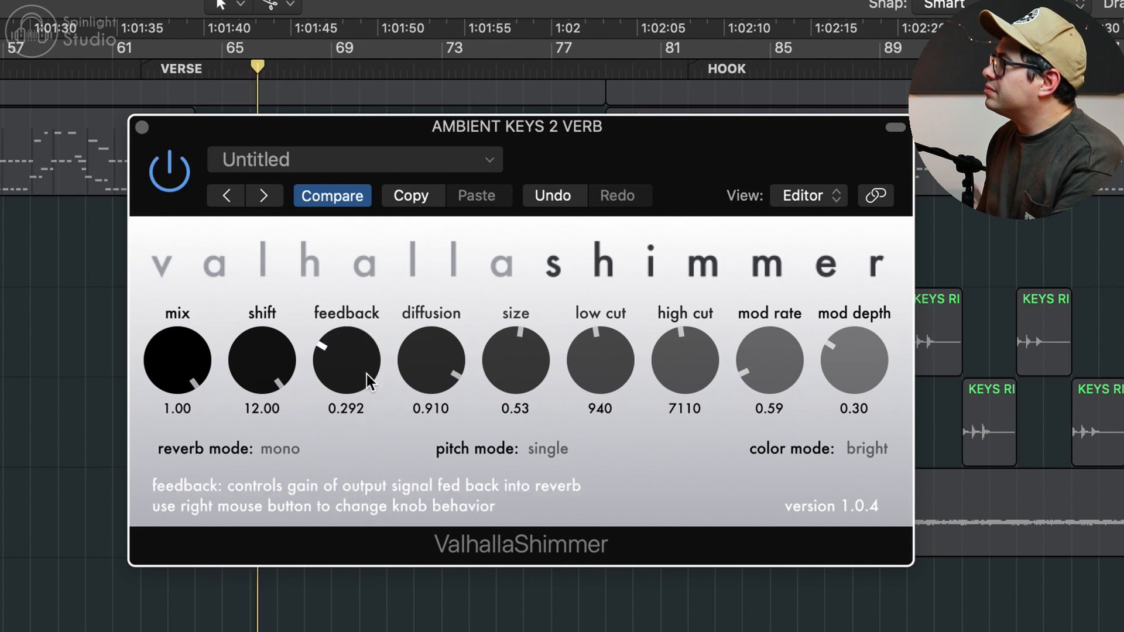